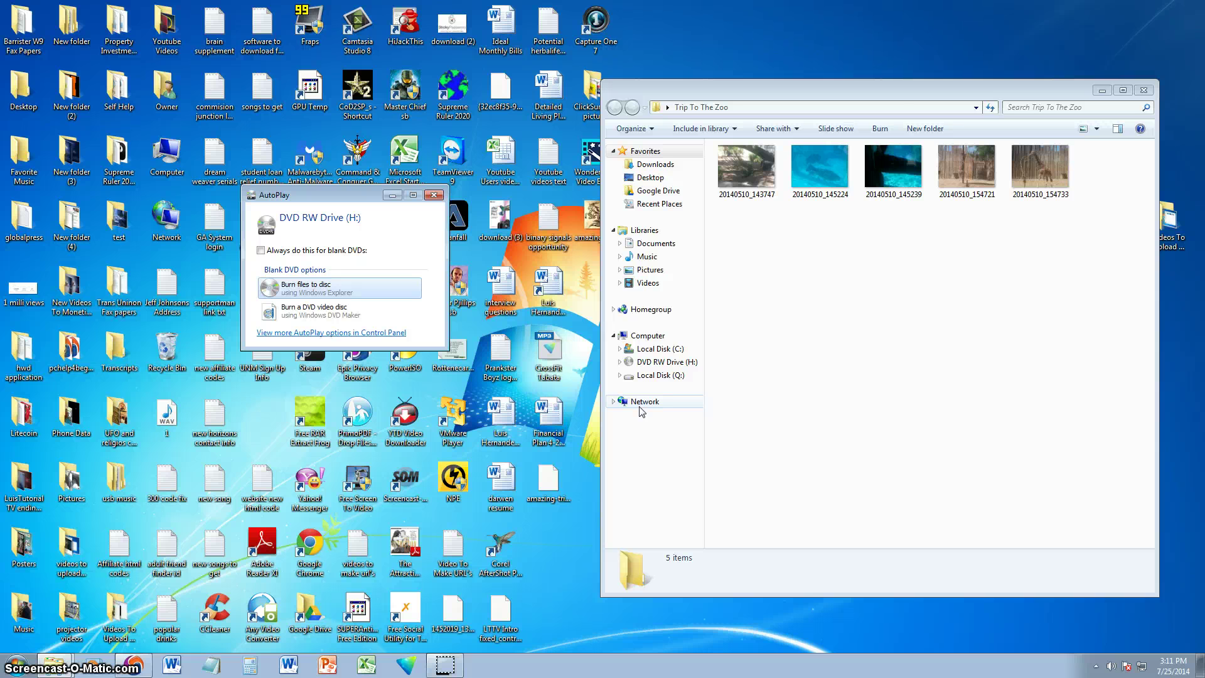
Reposition the Trip To The Zoo window and the blank DVD AutoPlay prompt side by side.
{"action": "left_click_drag", "start_coordinate": [876, 98], "coordinate": [806, 129]}
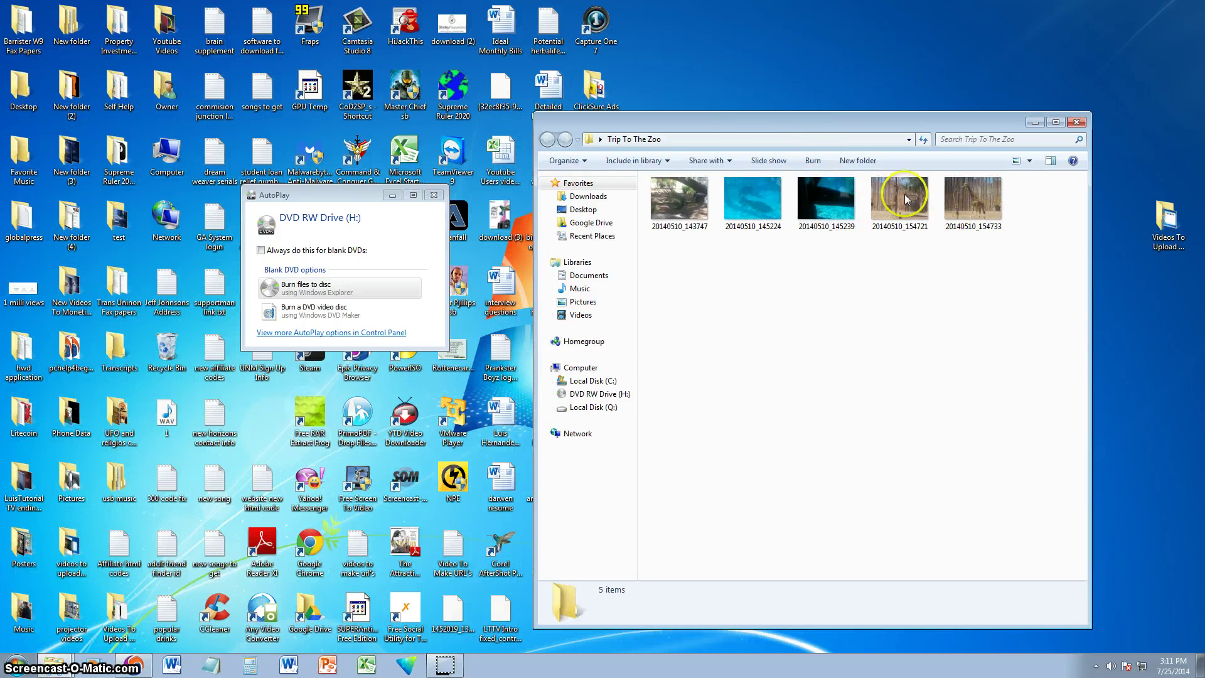
{"action": "key", "text": "ctrl+a"}
{"action": "left_click", "coordinate": [762, 323]}
{"action": "left_click", "coordinate": [762, 322]}
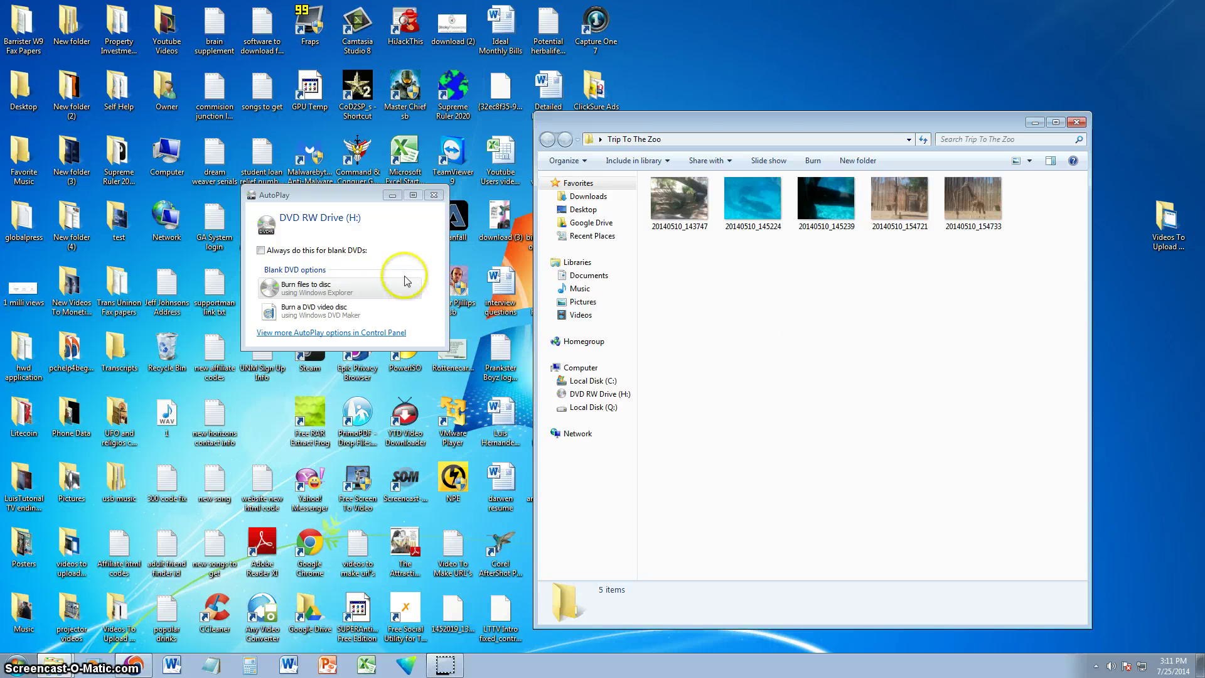
{"action": "left_click_drag", "start_coordinate": [355, 196], "coordinate": [334, 212]}
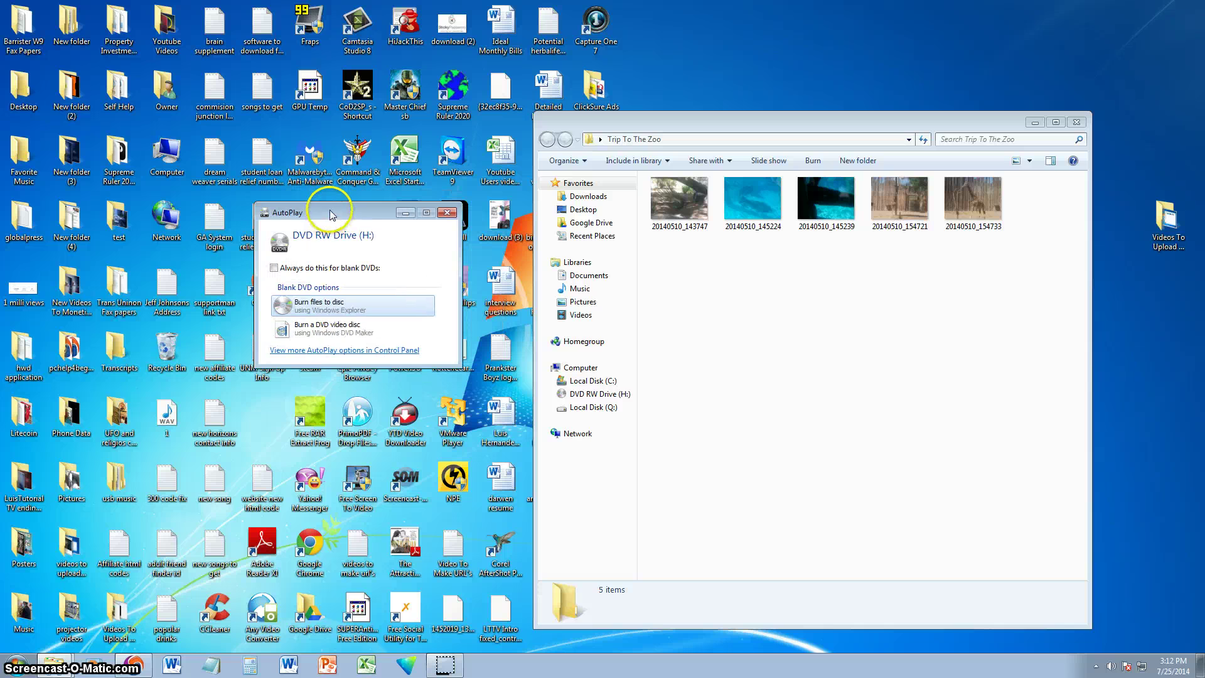
Choose to burn files with the 'With a CD/DVD player' format and title the disc 'My Pictures'.
{"action": "left_click", "coordinate": [322, 309]}
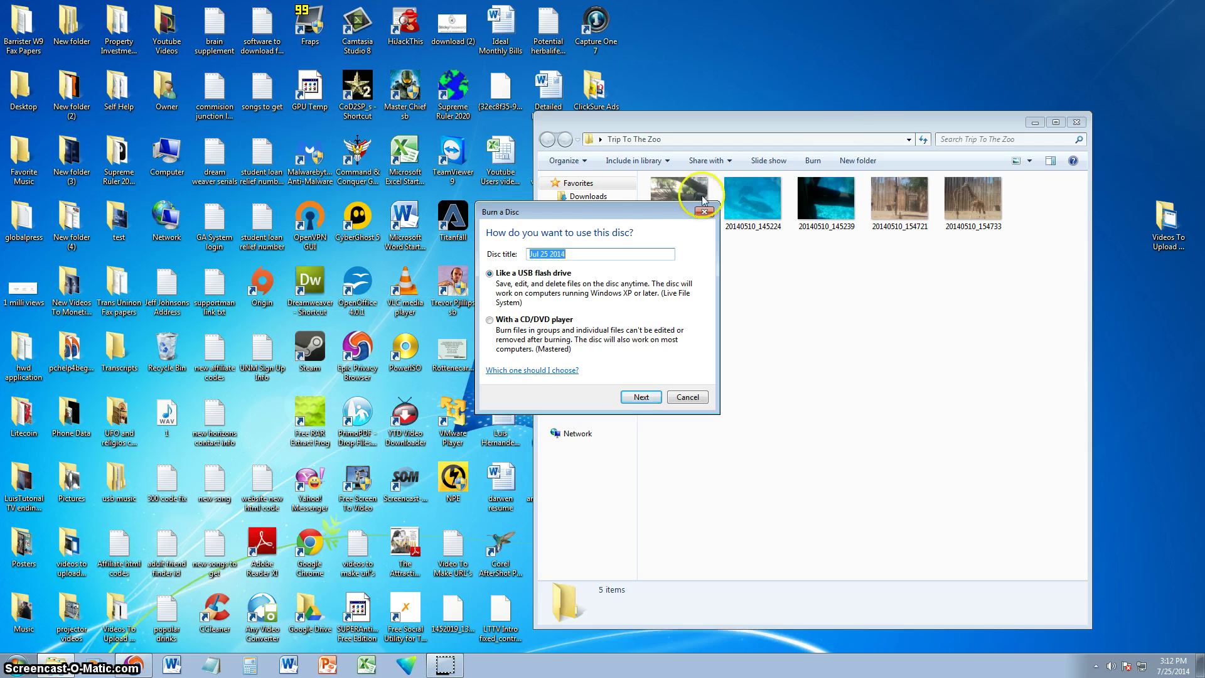
{"action": "mouse_move", "coordinate": [613, 220]}
{"action": "left_mouse_down"}
{"action": "mouse_move", "coordinate": [550, 224]}
{"action": "mouse_move", "coordinate": [590, 236]}
{"action": "left_mouse_up"}
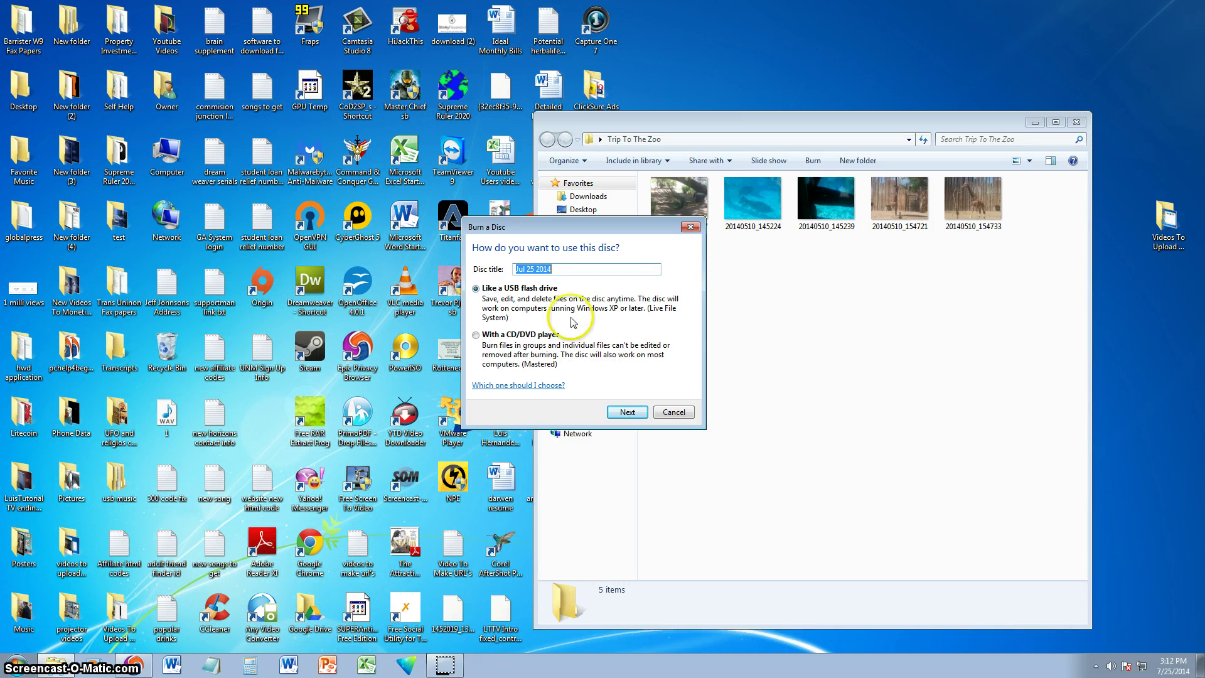
{"action": "left_click", "coordinate": [515, 334]}
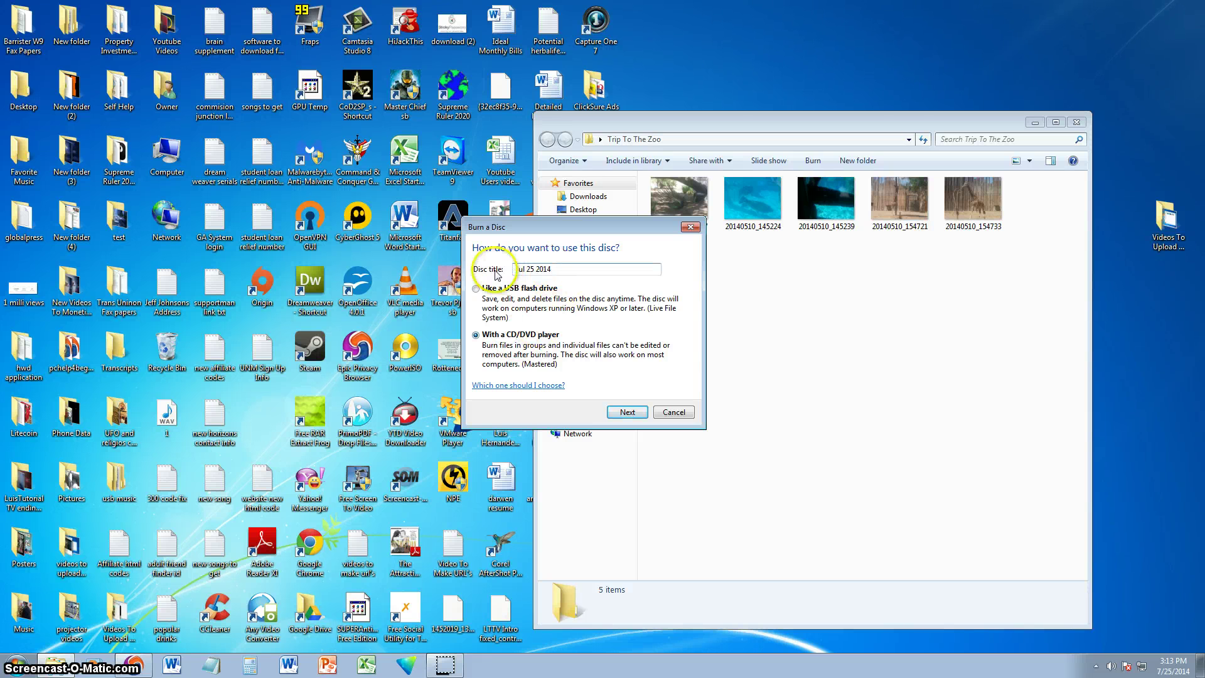
{"action": "left_click_drag", "start_coordinate": [556, 269], "coordinate": [503, 269]}
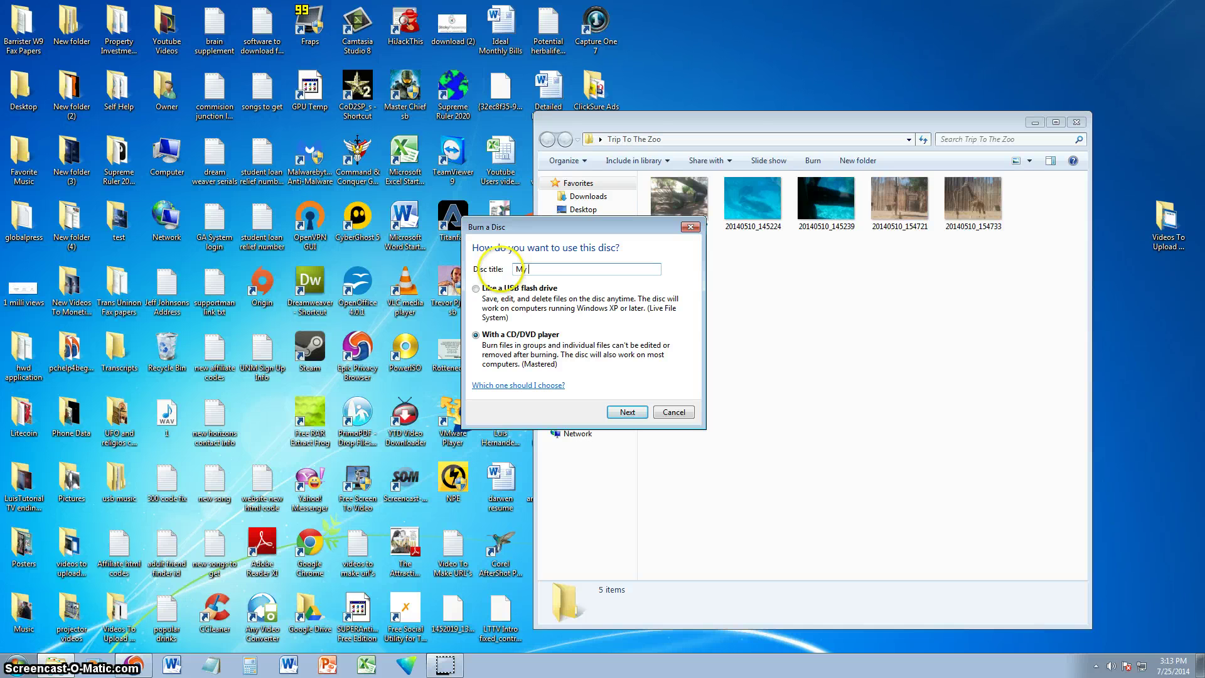
{"action": "type", "text": "My Pictures"}
Accept the disc setup, then place DVD RW Drive (H:) on the left and Trip To The Zoo on the right.
{"action": "left_click", "coordinate": [627, 413]}
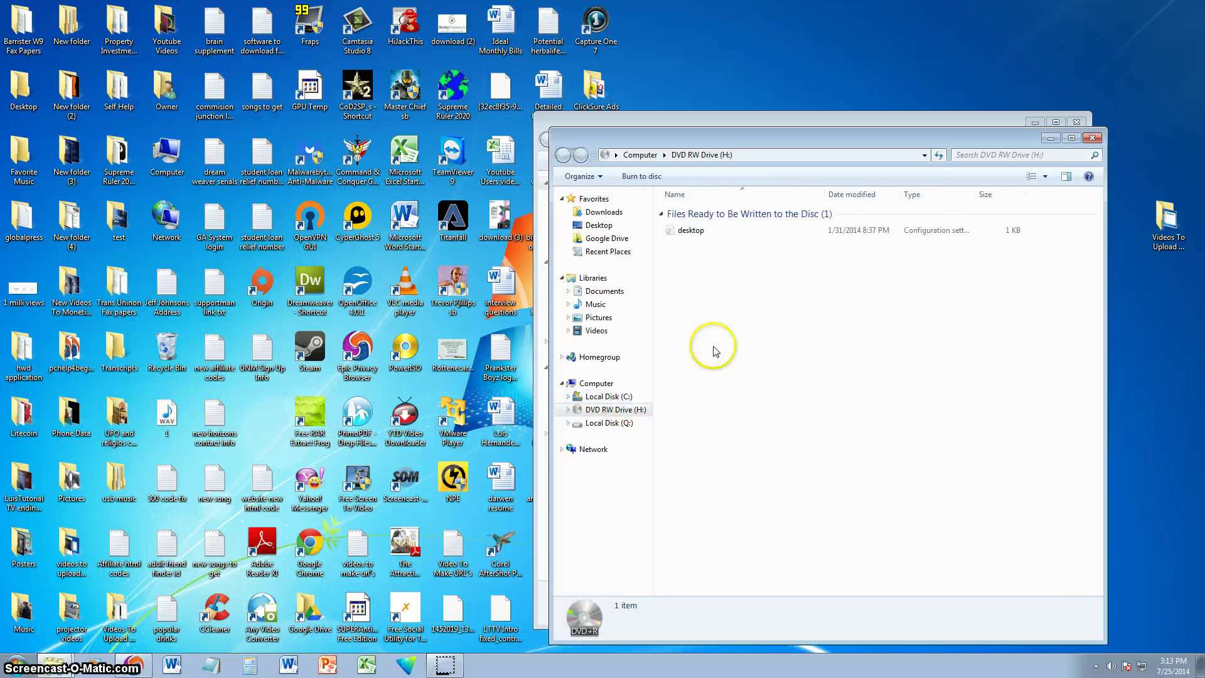
{"action": "left_click_drag", "start_coordinate": [772, 143], "coordinate": [447, 130]}
{"action": "left_click_drag", "start_coordinate": [707, 126], "coordinate": [808, 126]}
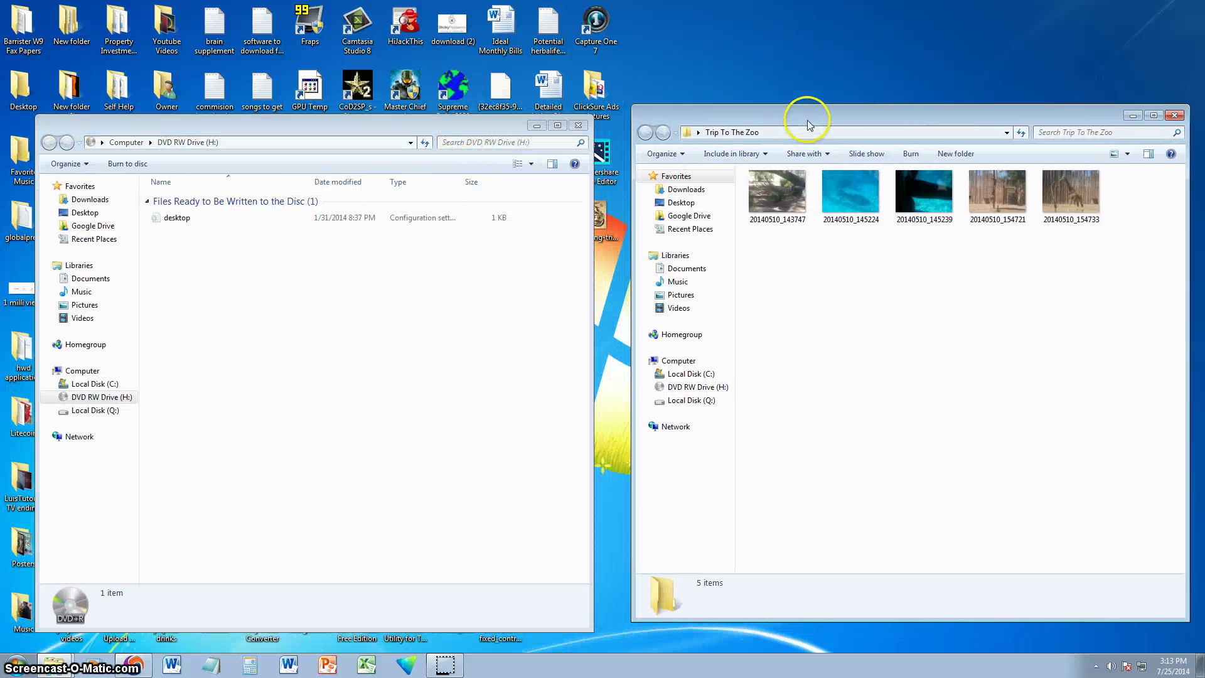
{"action": "left_click_drag", "start_coordinate": [484, 121], "coordinate": [482, 105]}
{"action": "left_click", "coordinate": [735, 117]}
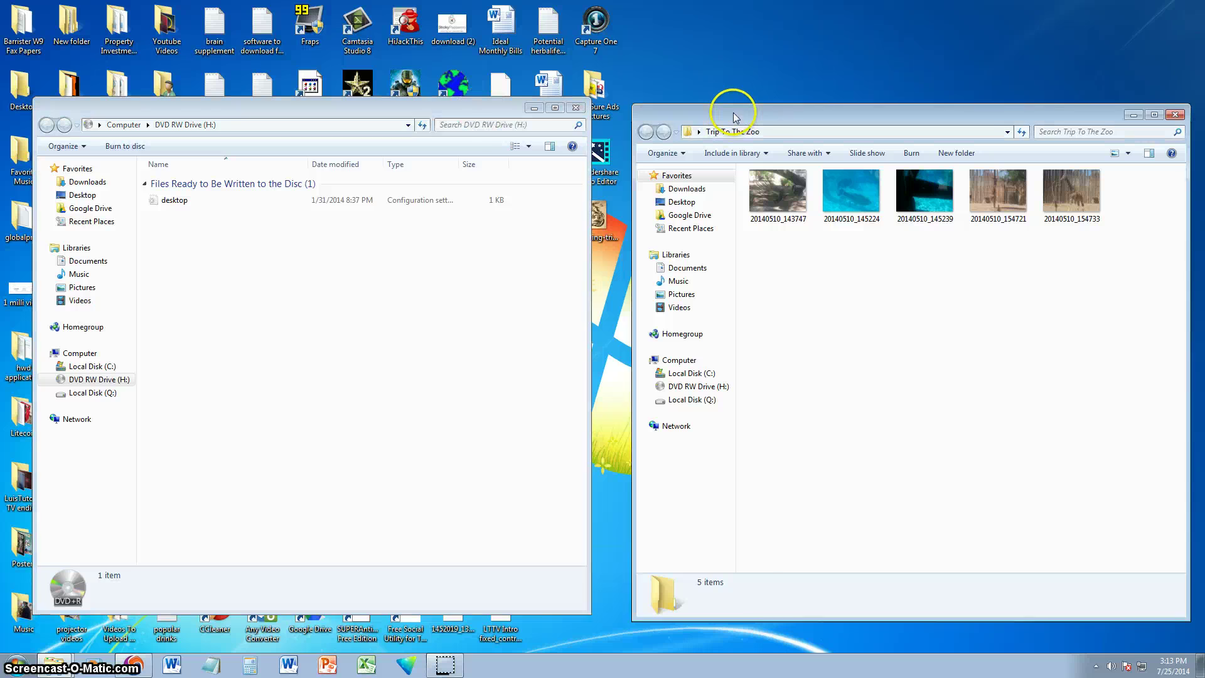
{"action": "left_click_drag", "start_coordinate": [736, 118], "coordinate": [744, 114]}
{"action": "left_click_drag", "start_coordinate": [457, 110], "coordinate": [394, 92]}
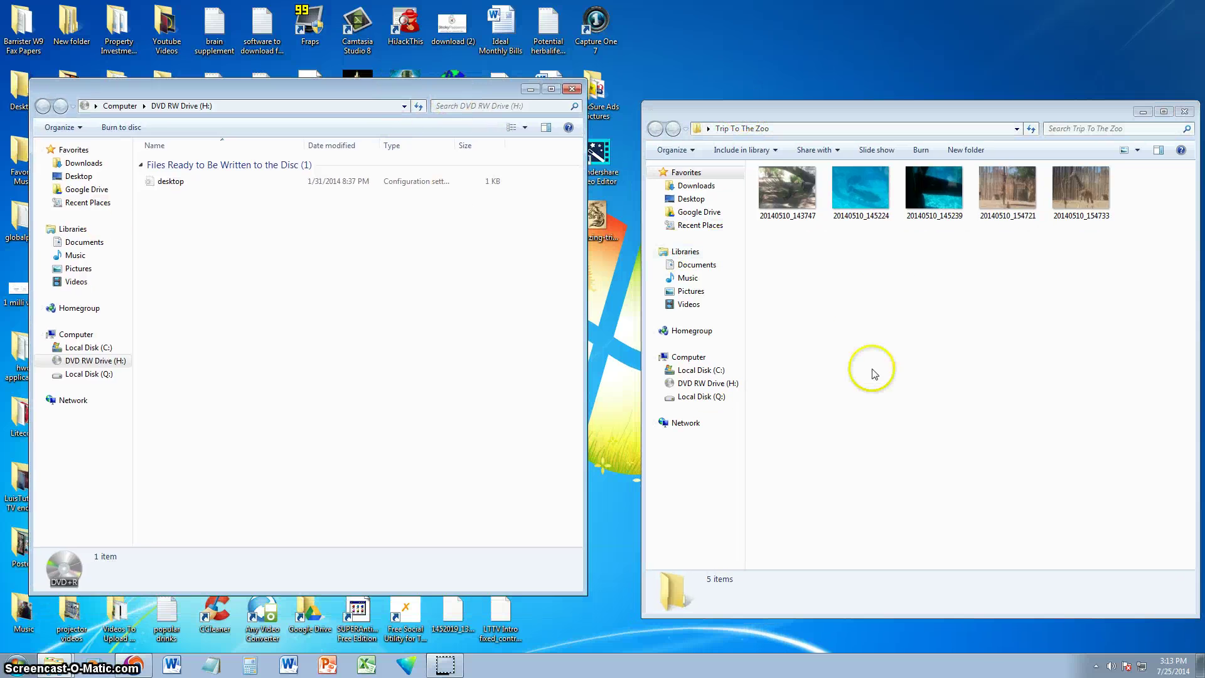
{"action": "left_click", "coordinate": [872, 374]}
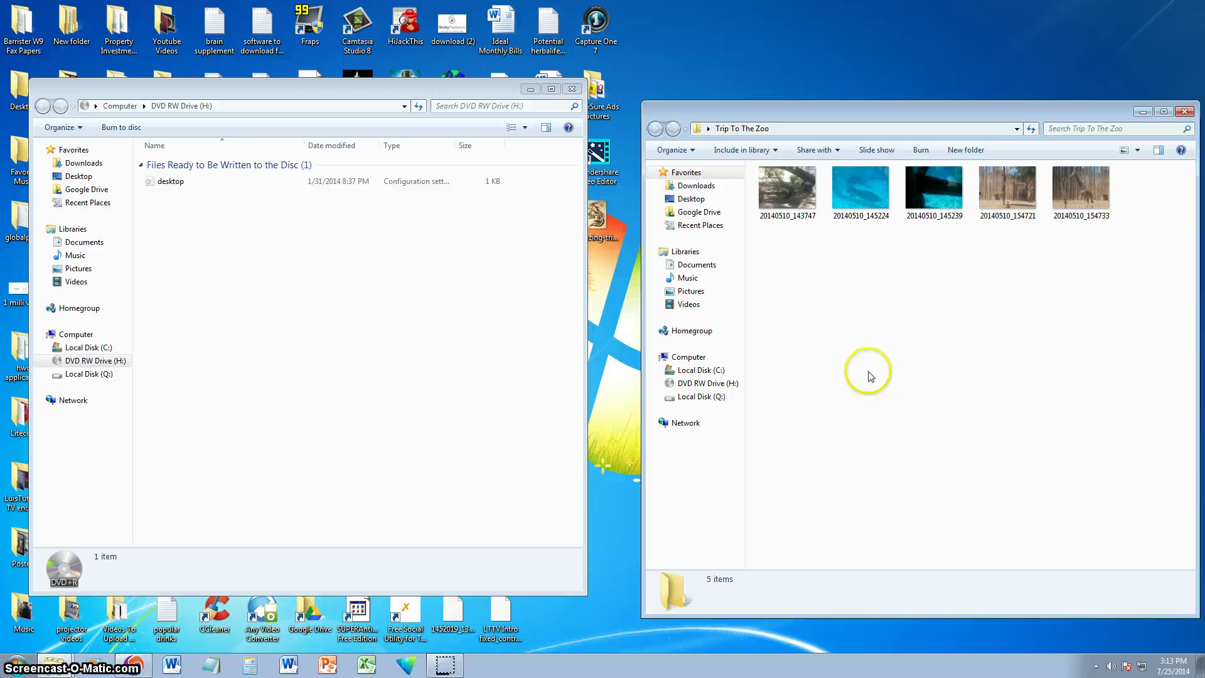
Copy all five zoo photos into the DVD RW Drive (H:) window, replacing the duplicate photo.
{"action": "left_click", "coordinate": [1090, 205]}
{"action": "mouse_move", "coordinate": [1084, 175]}
{"action": "left_mouse_down"}
{"action": "mouse_move", "coordinate": [971, 237]}
{"action": "mouse_move", "coordinate": [353, 262]}
{"action": "left_mouse_up"}
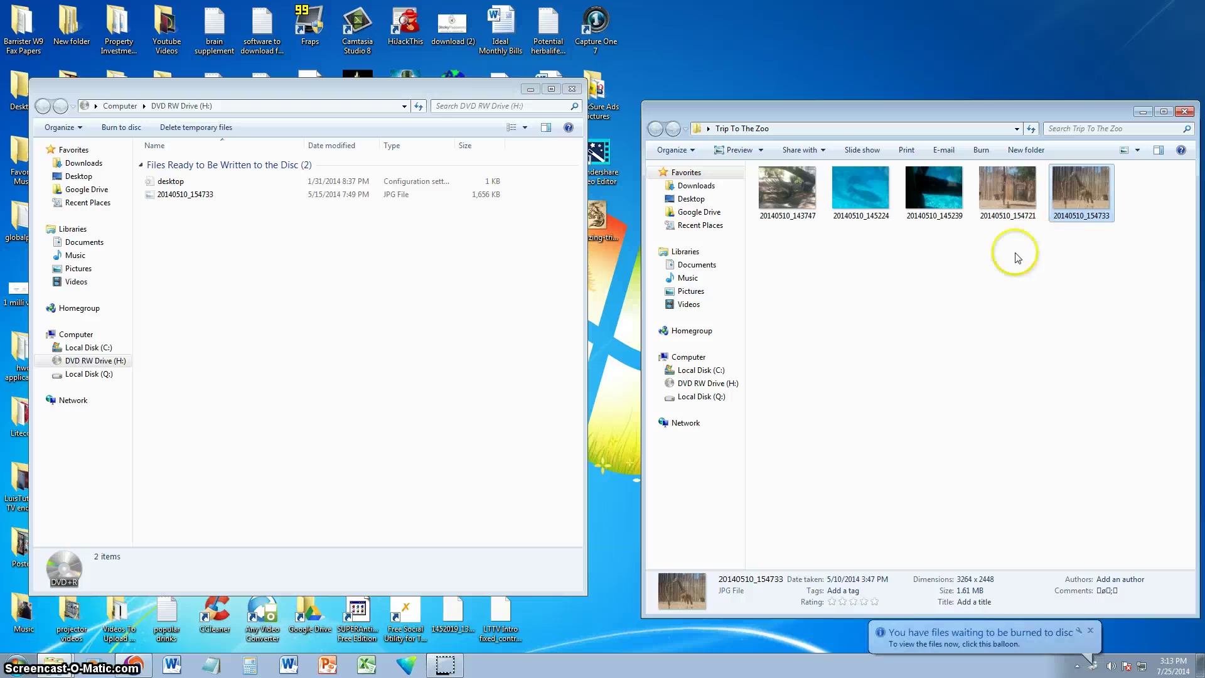
{"action": "left_click", "coordinate": [1008, 188]}
{"action": "left_click_drag", "start_coordinate": [1008, 188], "coordinate": [276, 282]}
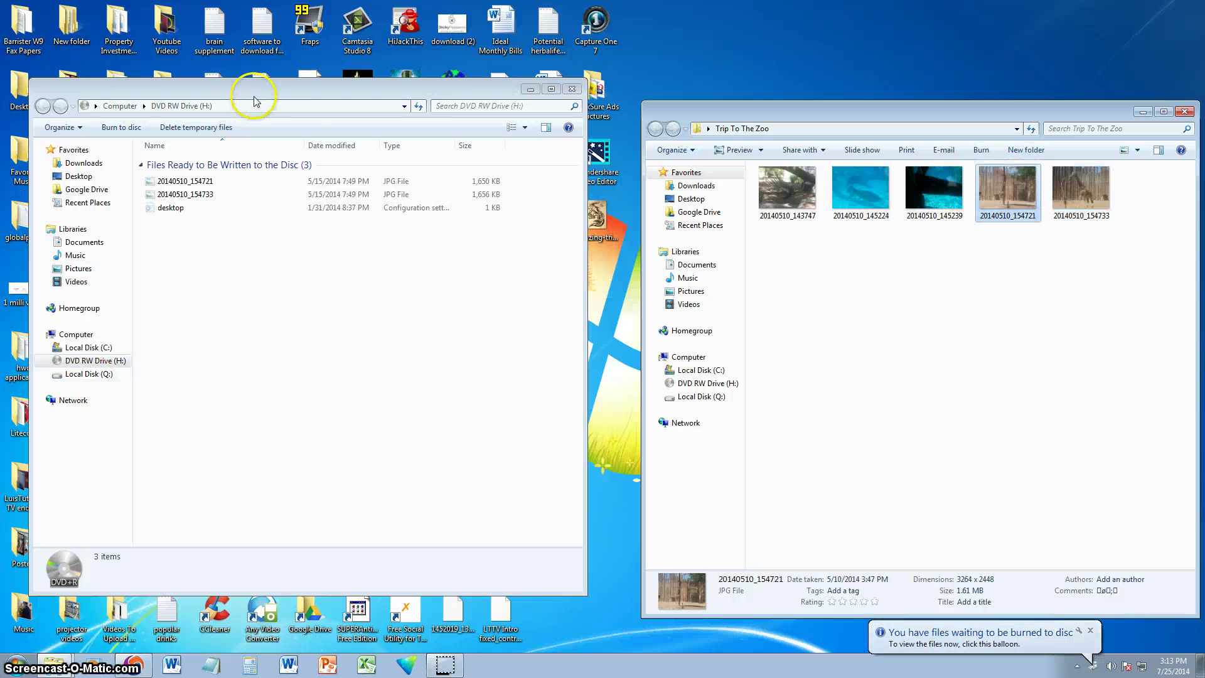
{"action": "left_click_drag", "start_coordinate": [254, 96], "coordinate": [276, 93]}
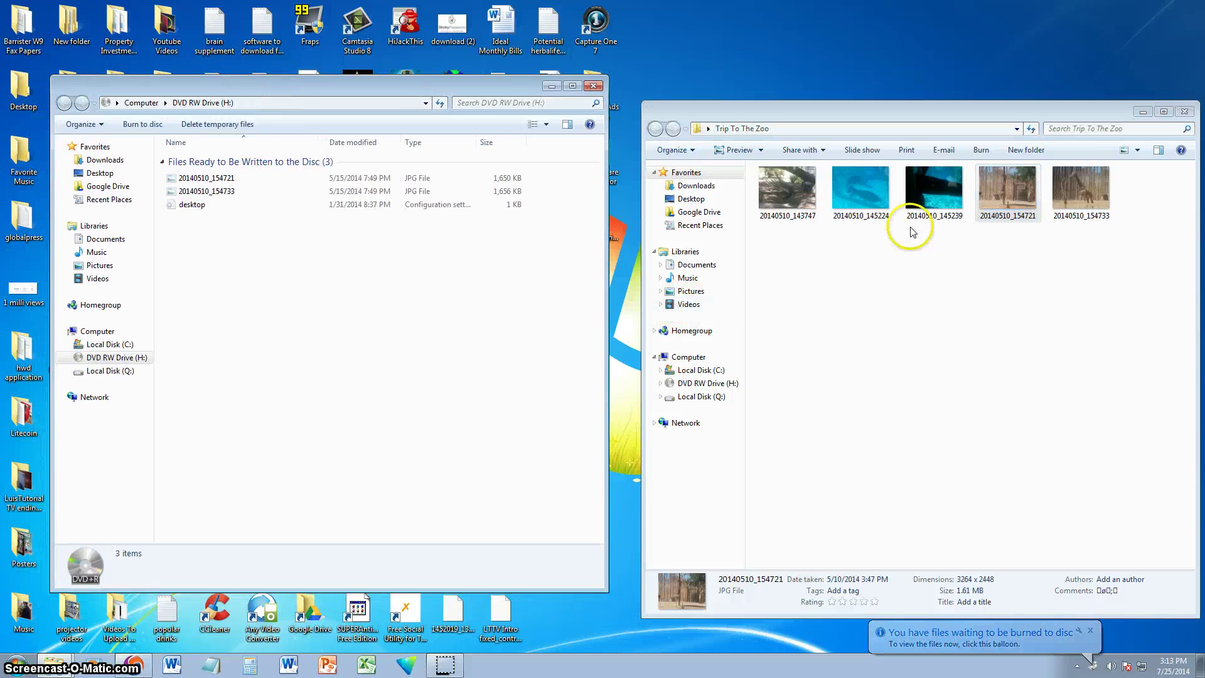
{"action": "left_click_drag", "start_coordinate": [982, 331], "coordinate": [436, 310]}
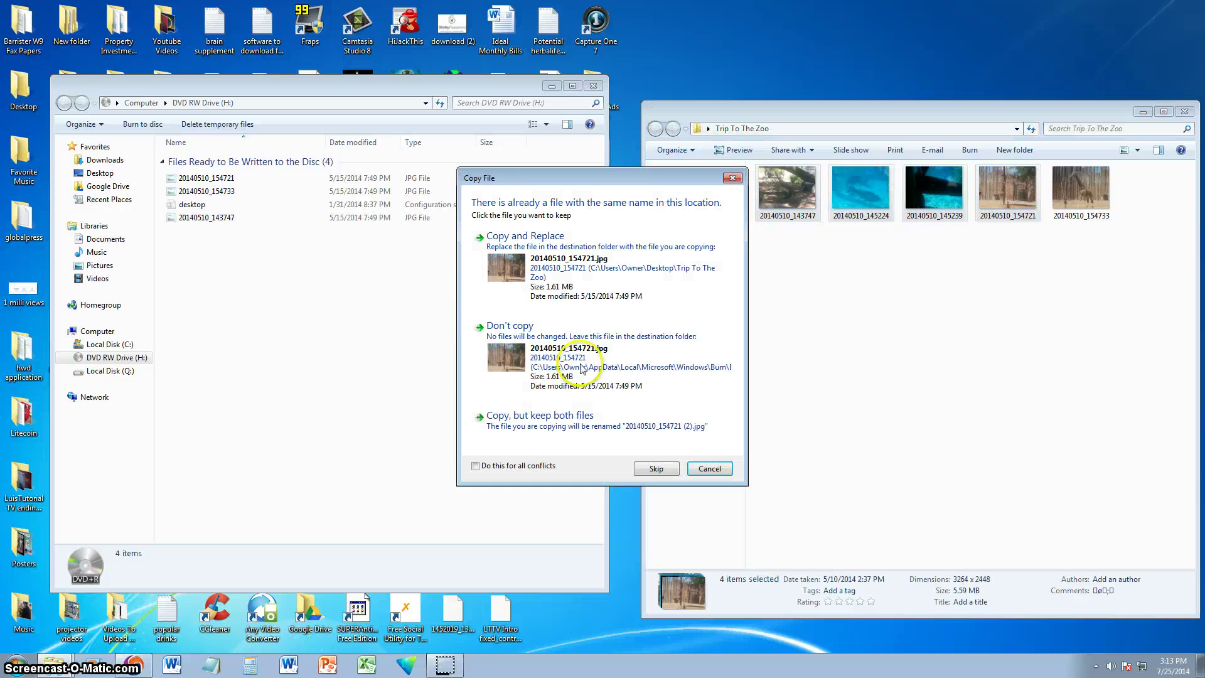
{"action": "left_click", "coordinate": [569, 296]}
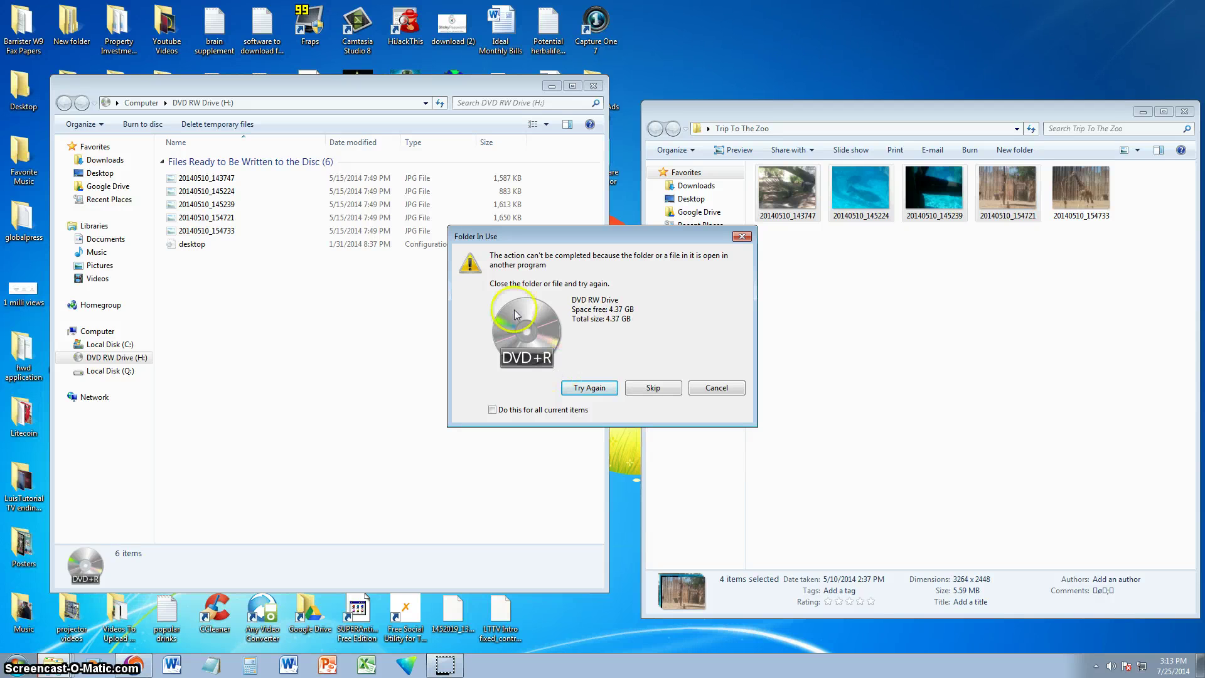
{"action": "left_click", "coordinate": [741, 237]}
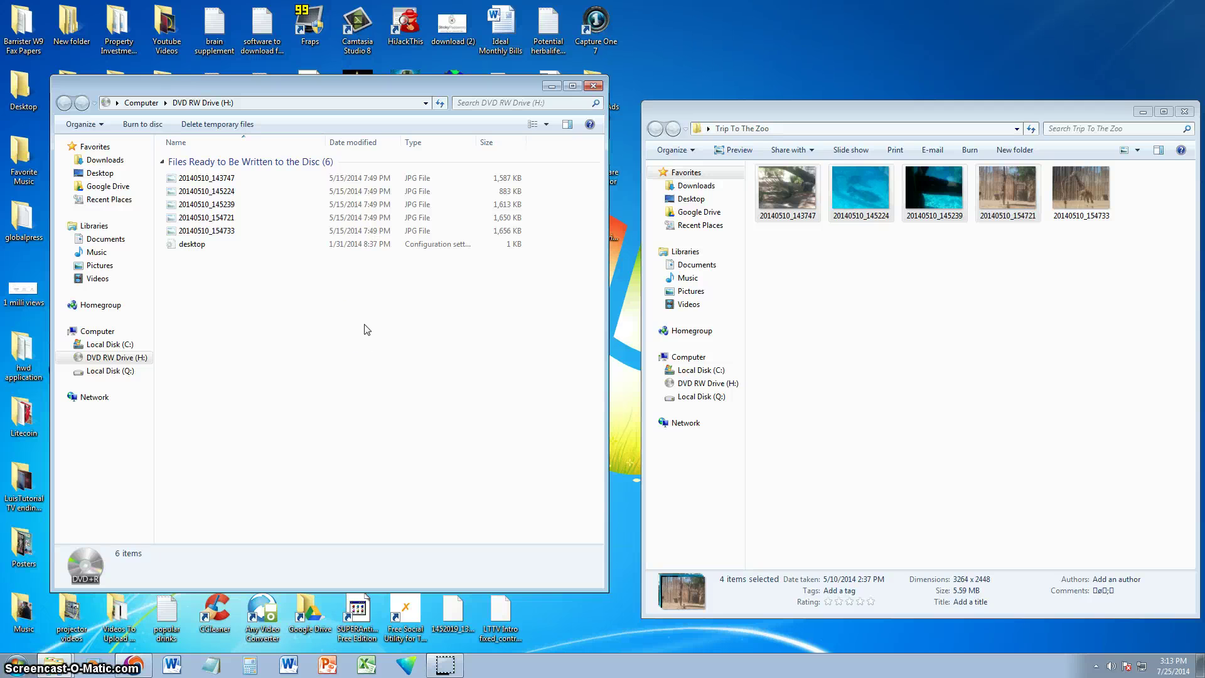
{"action": "left_click_drag", "start_coordinate": [417, 82], "coordinate": [436, 95]}
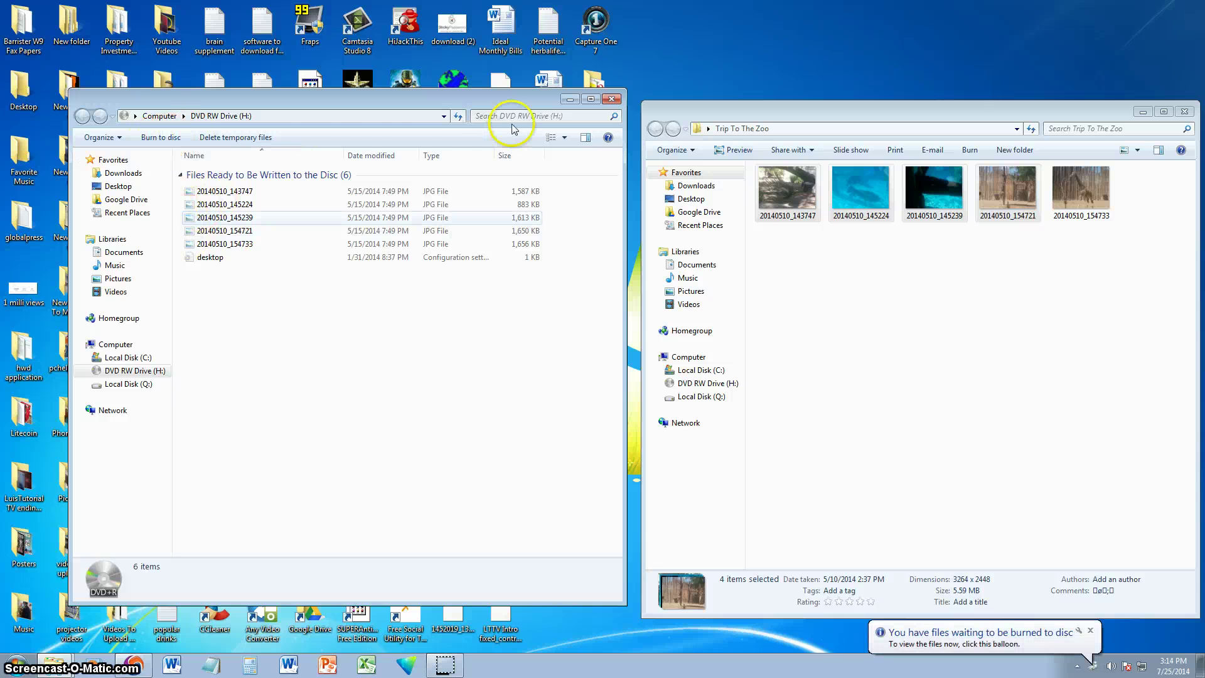
Start Burn to disc with the title 'My Pictures' and recording speed kept at 8x.
{"action": "left_click", "coordinate": [159, 143]}
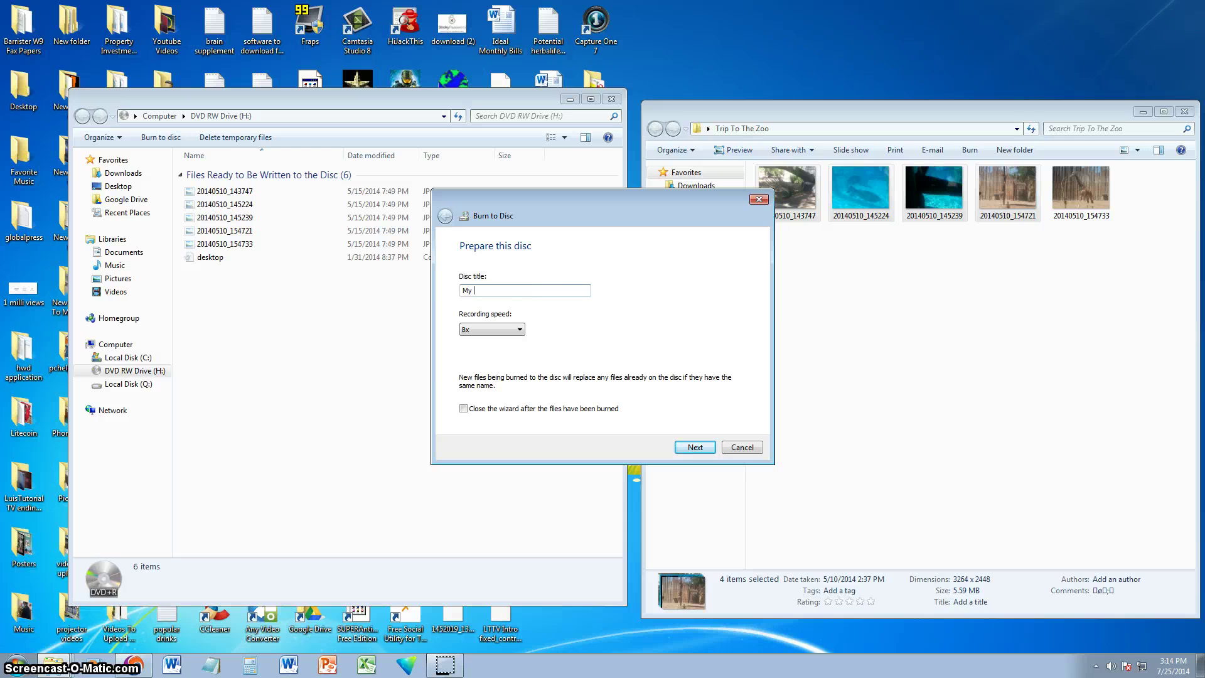
{"action": "type", "text": "Pictures"}
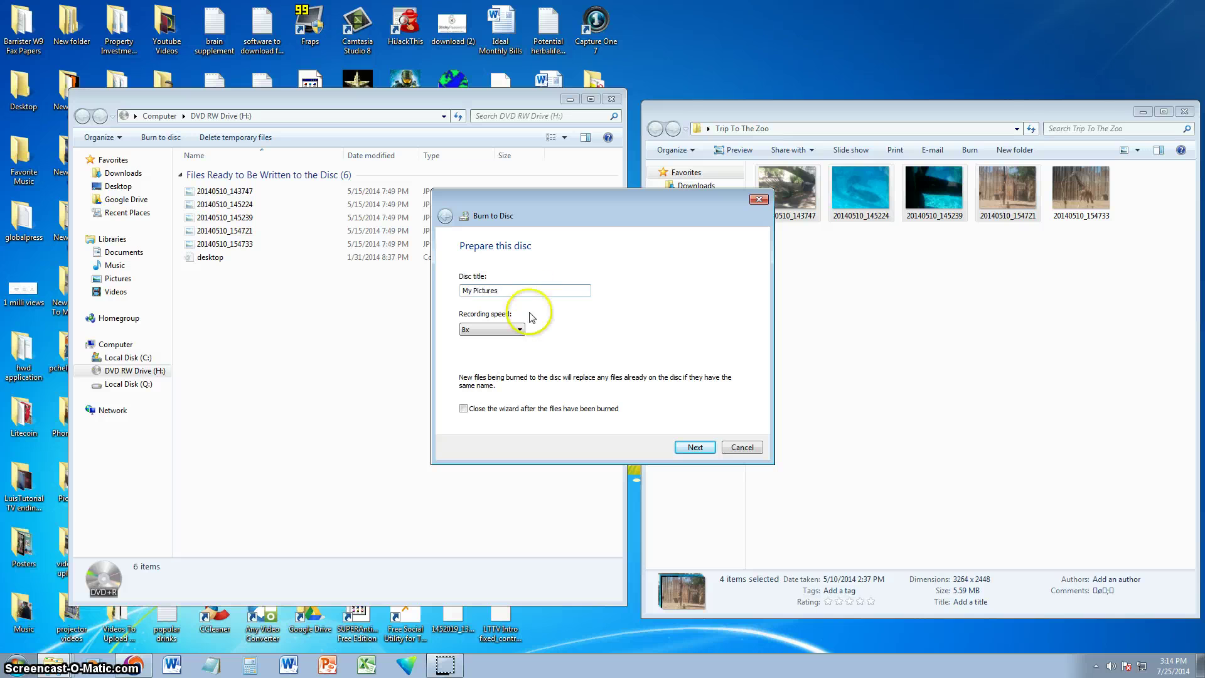
{"action": "left_click", "coordinate": [510, 329]}
{"action": "left_click", "coordinate": [501, 343]}
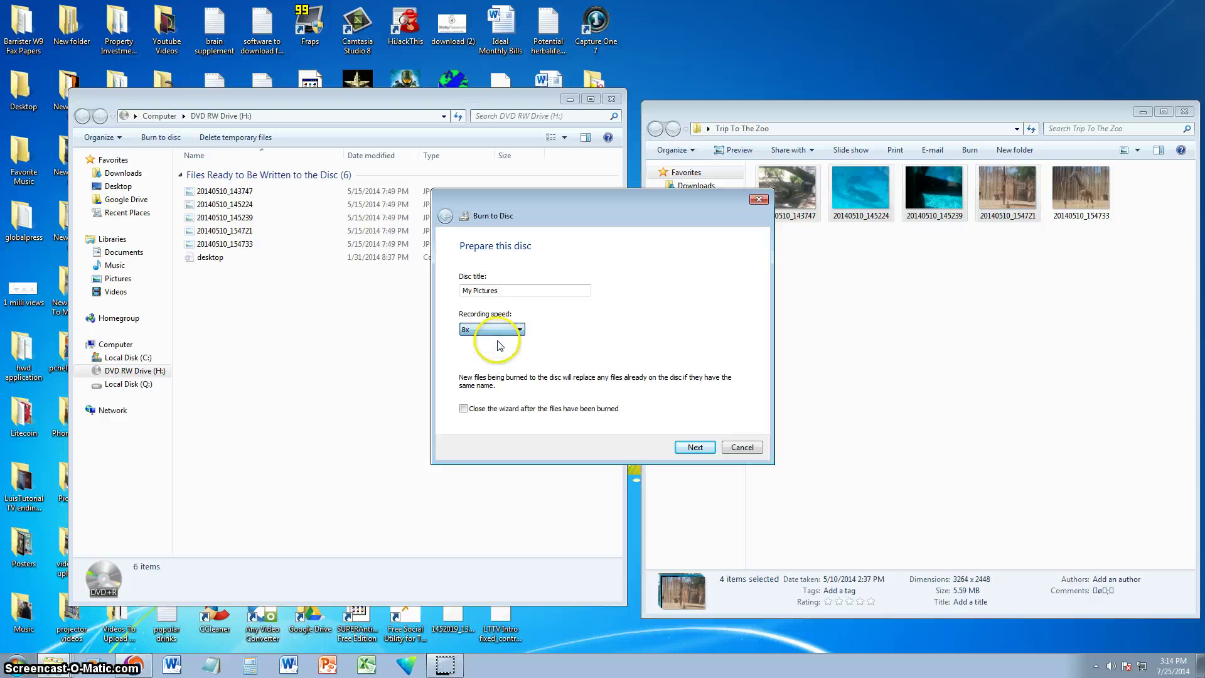
{"action": "left_click", "coordinate": [496, 330]}
{"action": "left_click", "coordinate": [492, 341]}
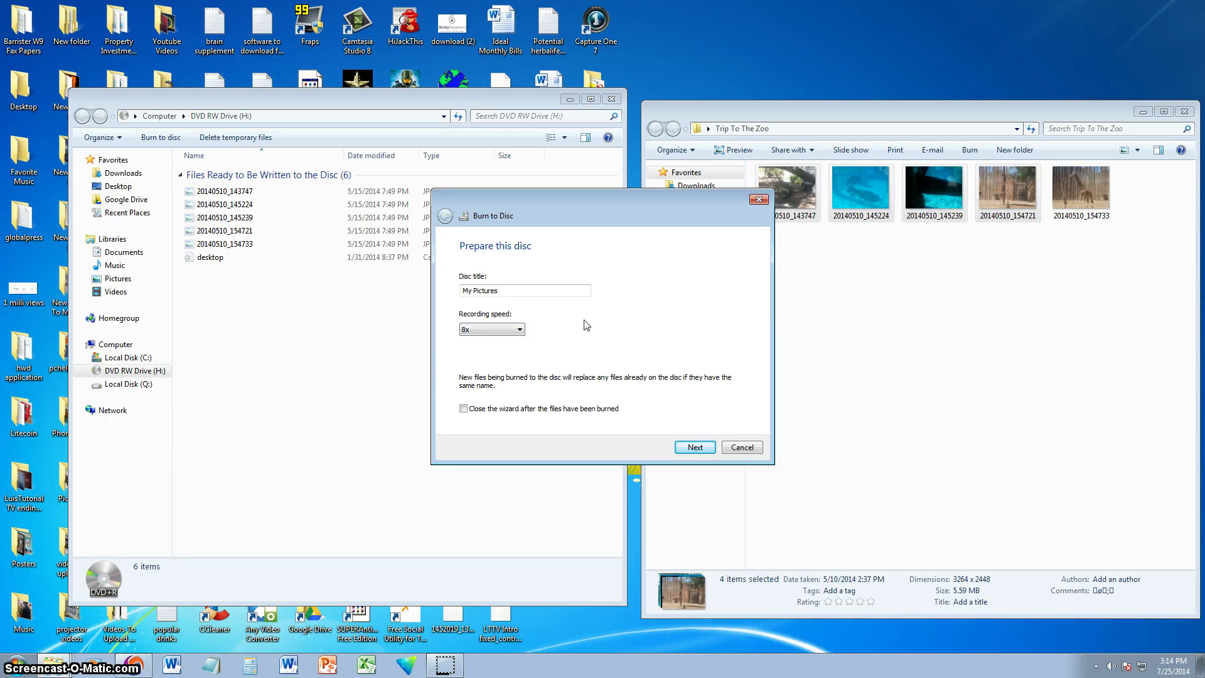
Write the files to the DVD and wait until the wizard reports a successful burn.
{"action": "left_click", "coordinate": [695, 447]}
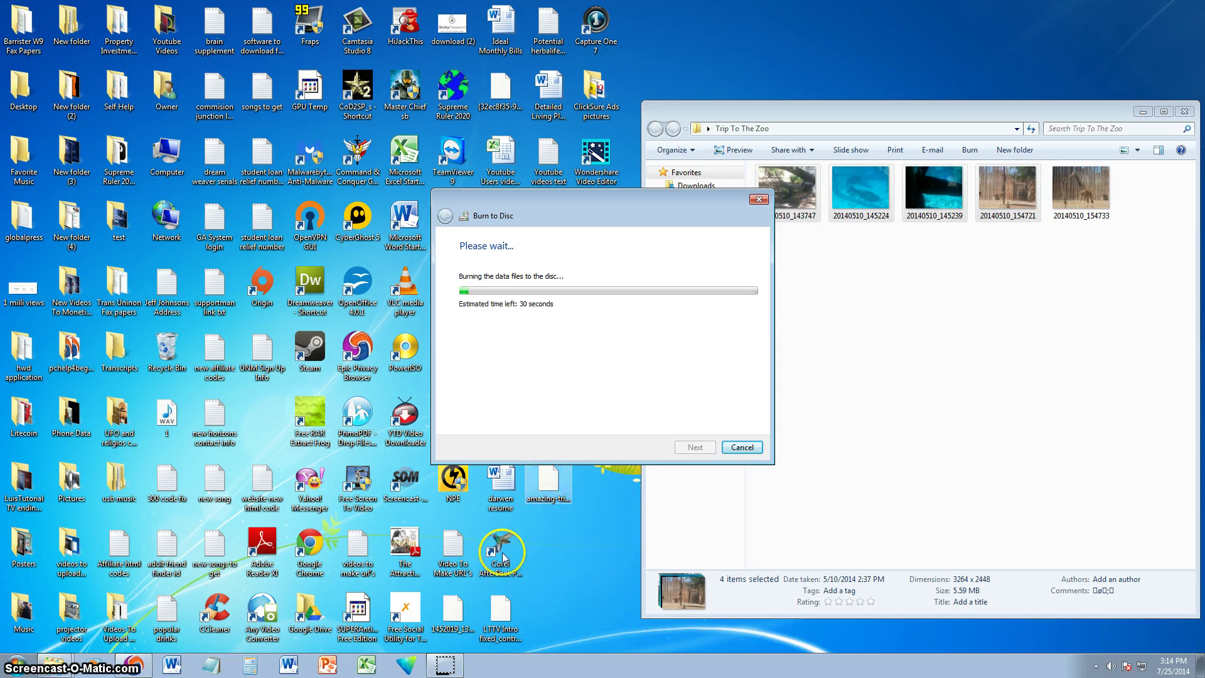
{"action": "mouse_move", "coordinate": [449, 668]}
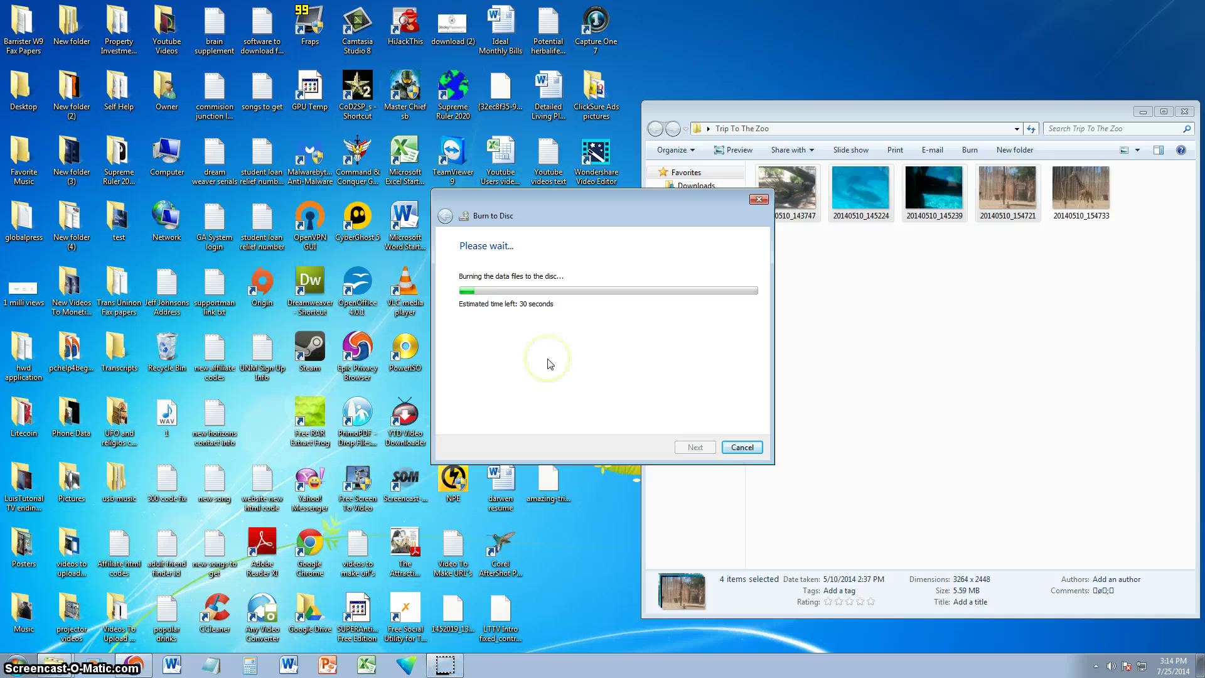
{"action": "left_click_drag", "start_coordinate": [564, 385], "coordinate": [570, 465]}
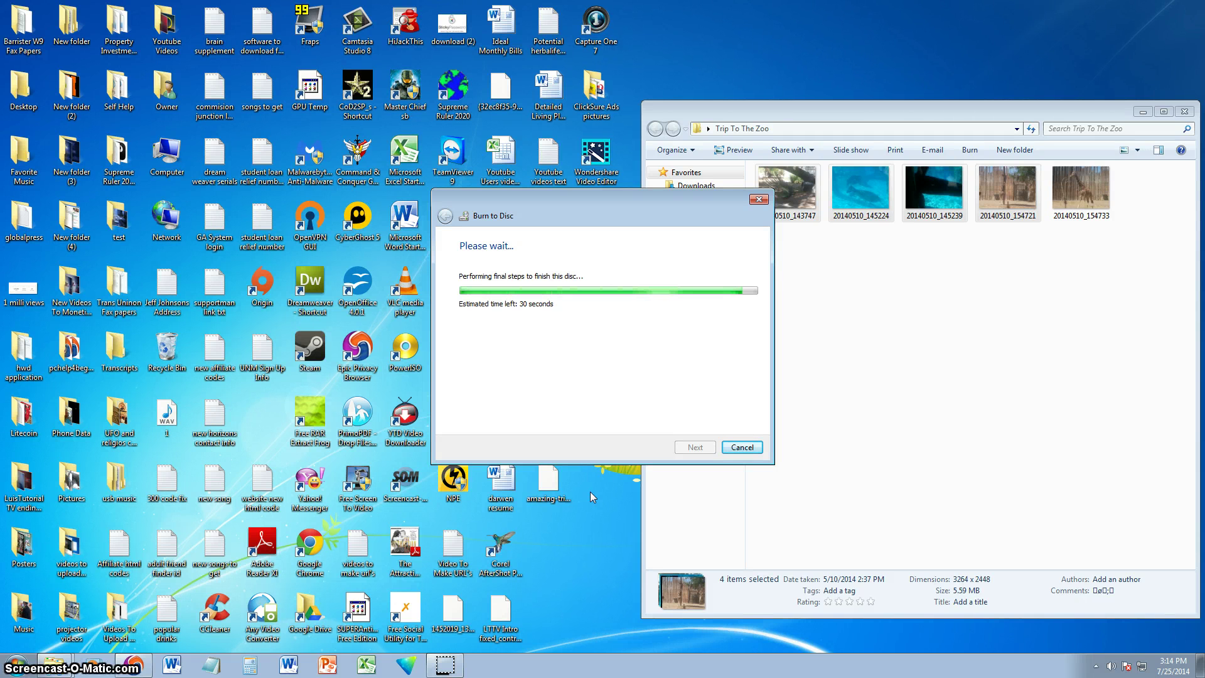
{"action": "left_click", "coordinate": [595, 347]}
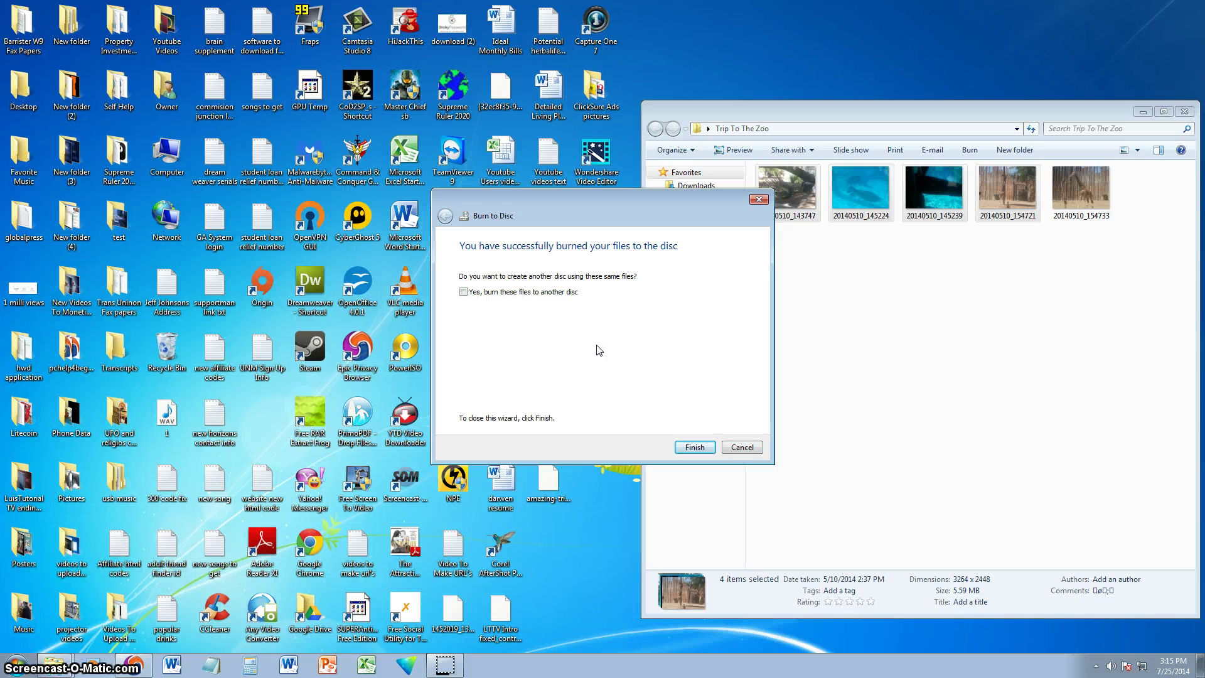
Finish and close the completed Burn to Disc wizard.
{"action": "left_click", "coordinate": [693, 448]}
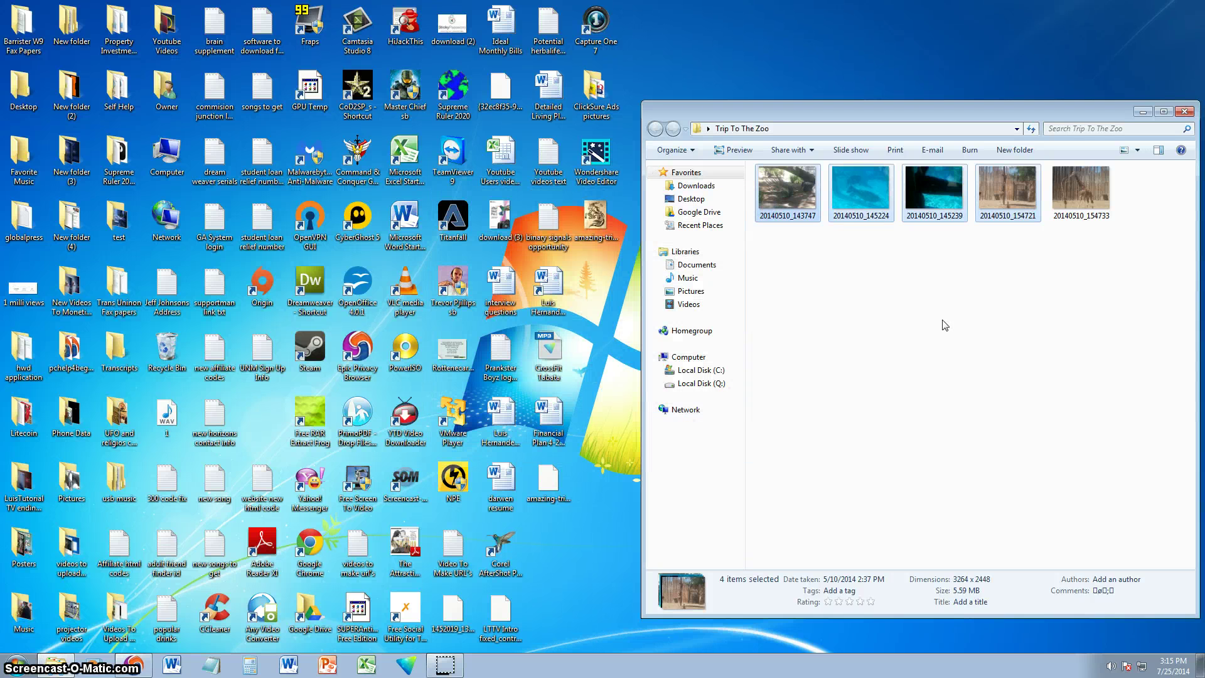